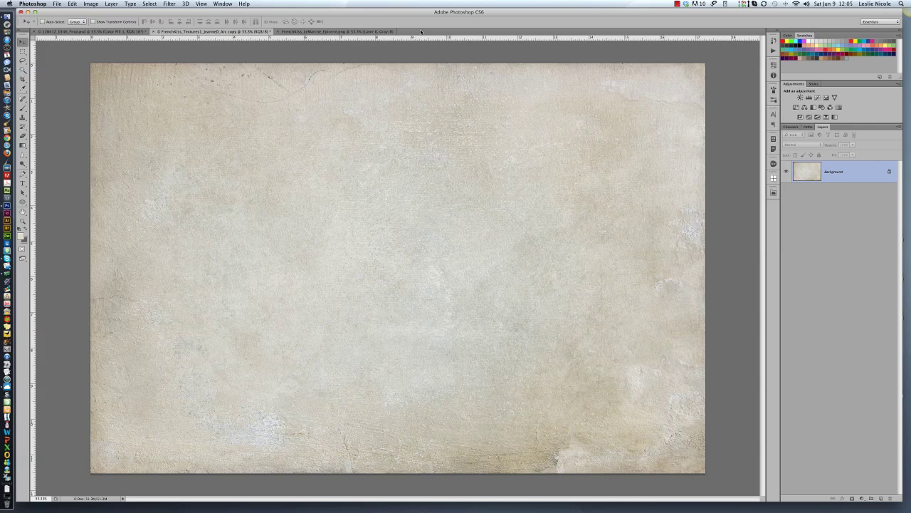
Switch to the FrenchKiss_LeMarche_Epicerie.png label graphic document.
left_click(332, 32)
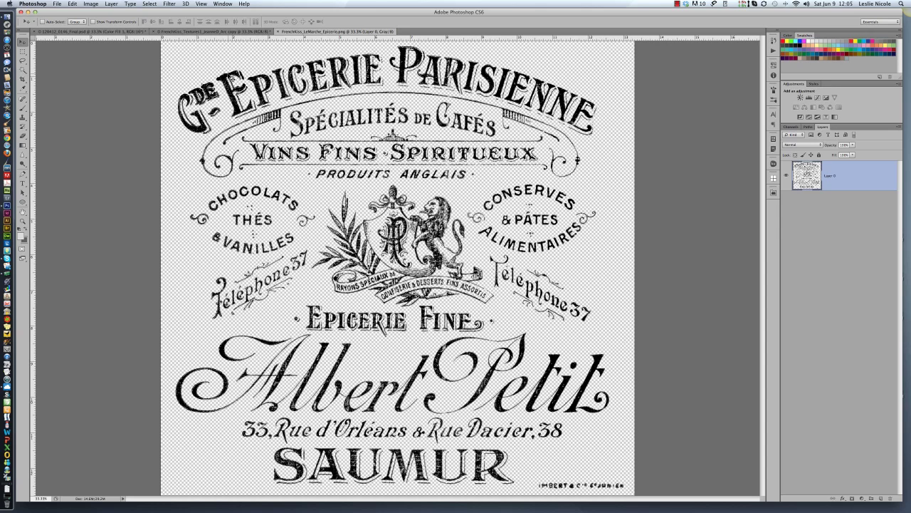
Paste the Epicerie label graphic onto the paper texture document.
scroll(397, 267, "down", 2)
left_click(228, 32)
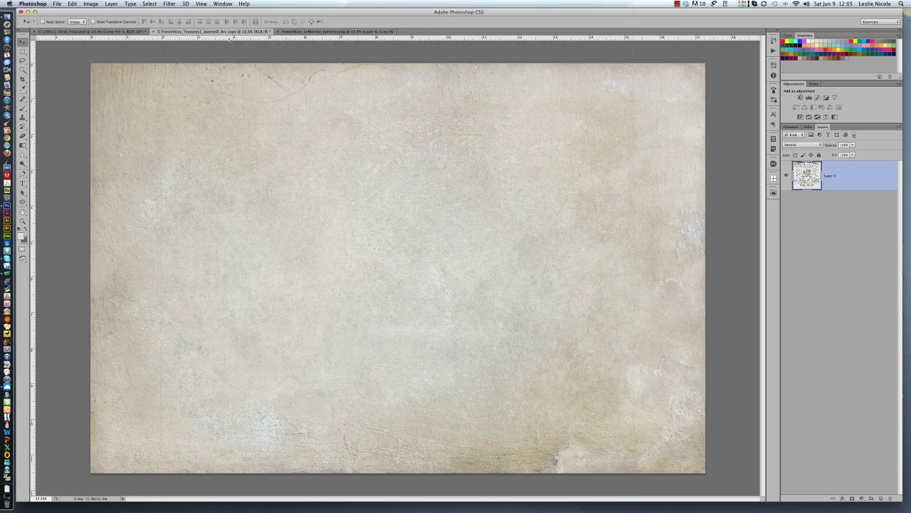
key("cmd+v")
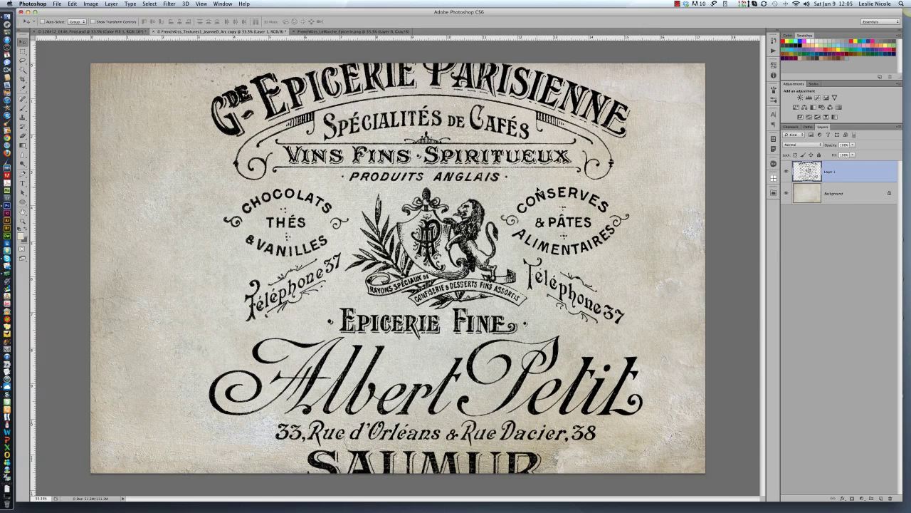
Scale the pasted label to about 81% and move it up and left on the page.
key("super+t")
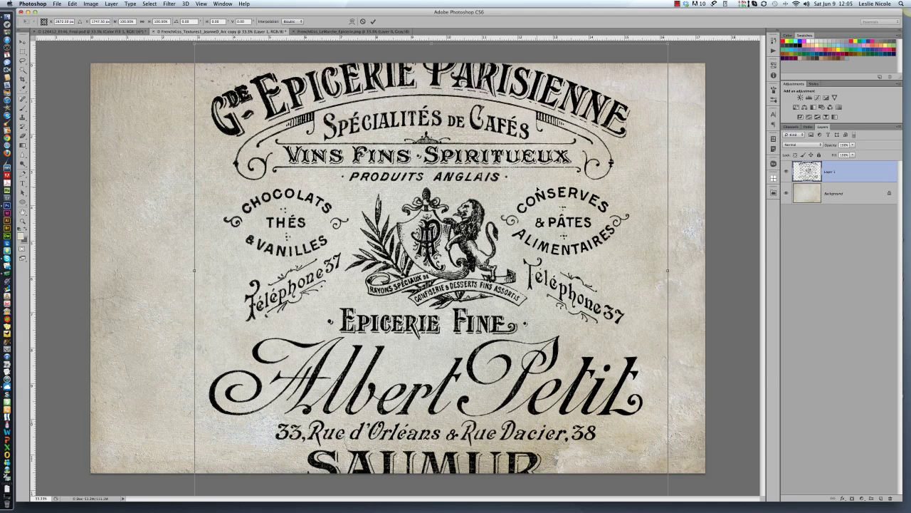
key("super+minus")
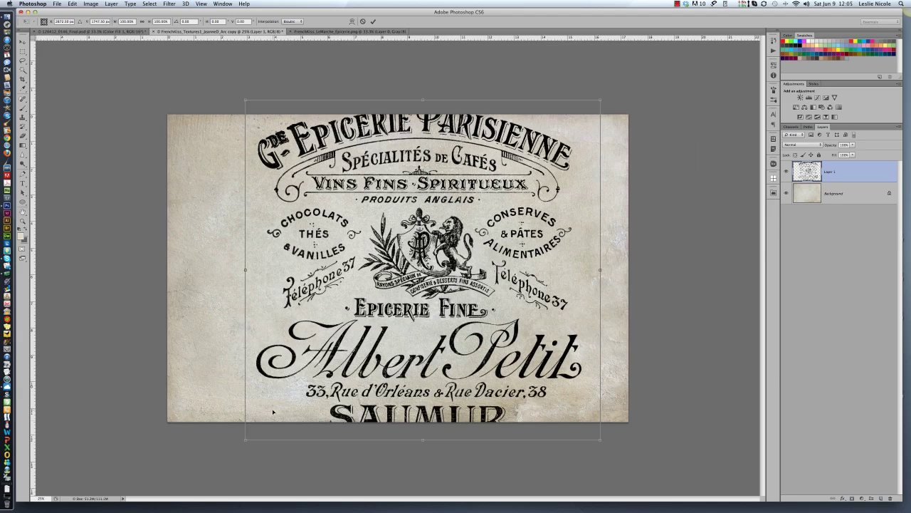
left_click_drag(247, 439, 327, 360)
left_click_drag(508, 225, 509, 255)
left_click_drag(326, 392, 316, 406)
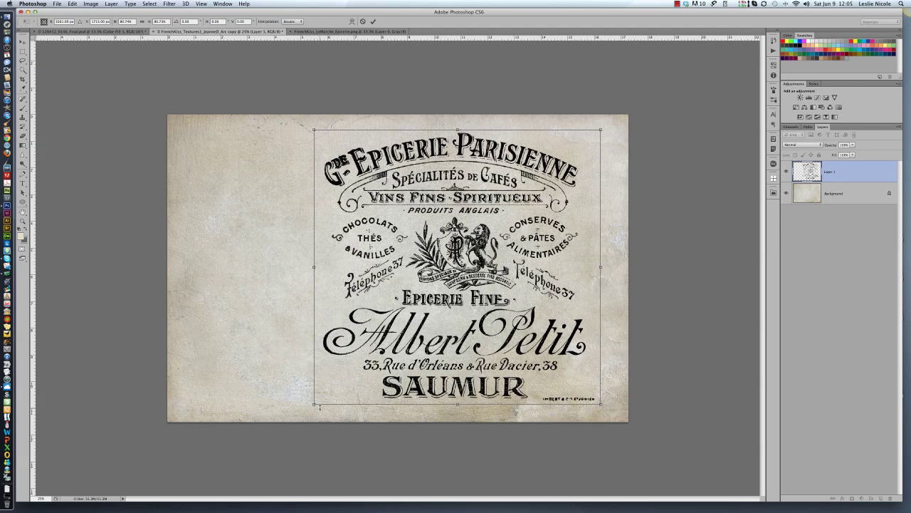
key("Return")
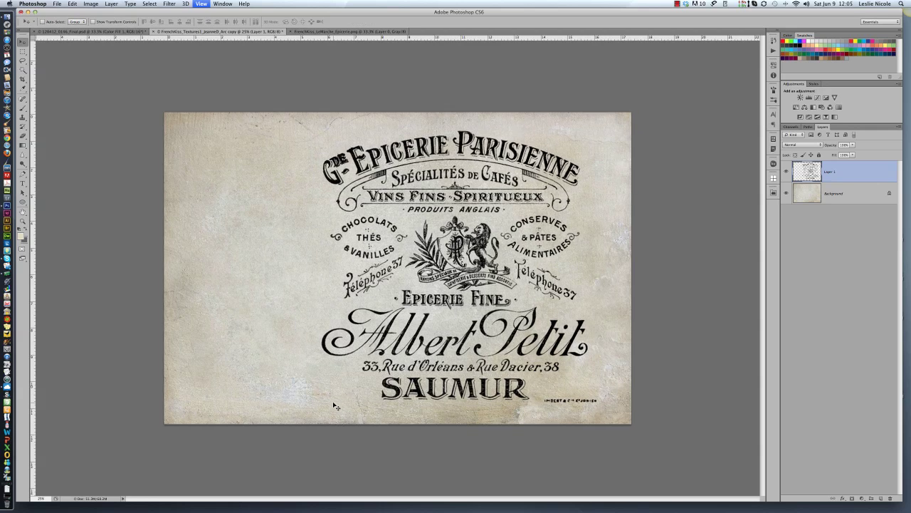
key("super+equal")
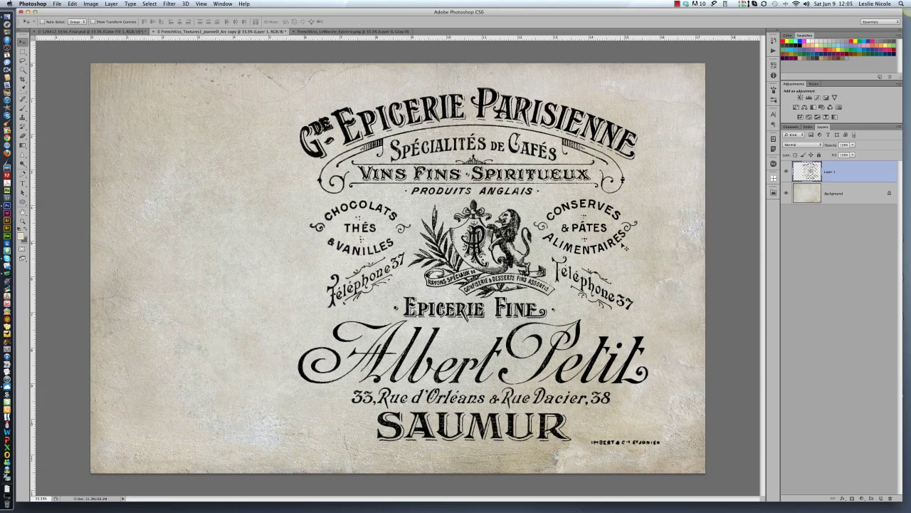
left_click_drag(597, 258, 577, 231)
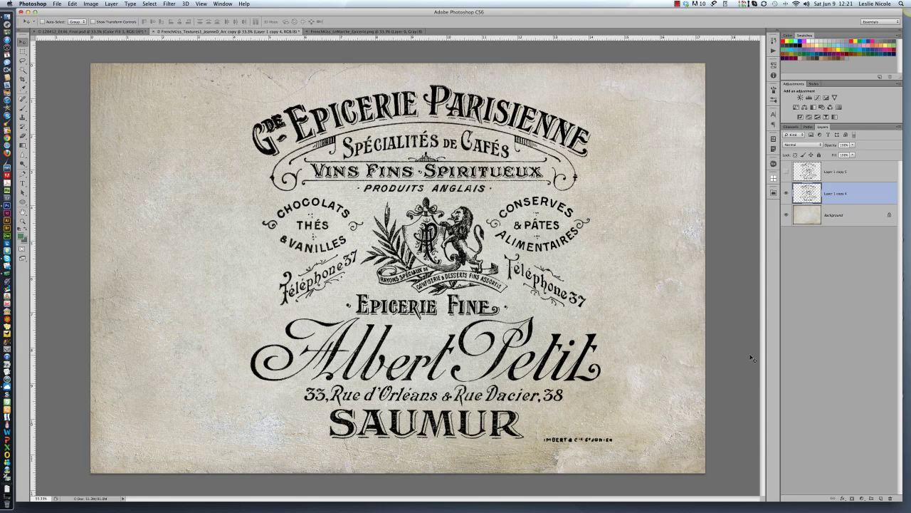
Fill the label layer's lettering with teal #28887e, preserving transparency.
key("shift+BackSpace")
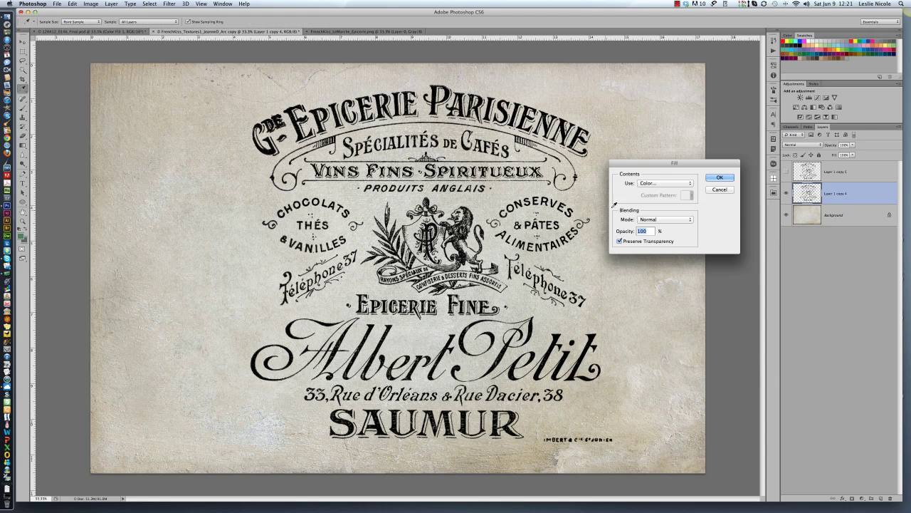
left_click(663, 181)
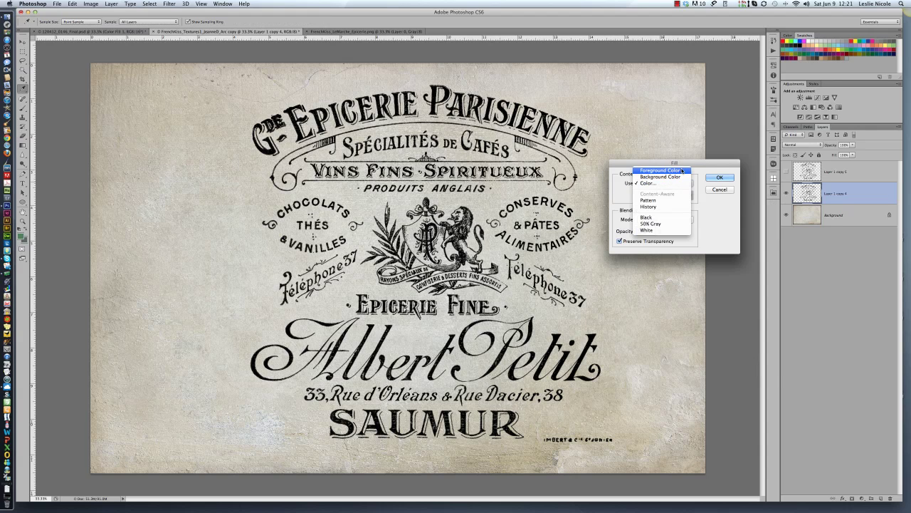
left_click(687, 184)
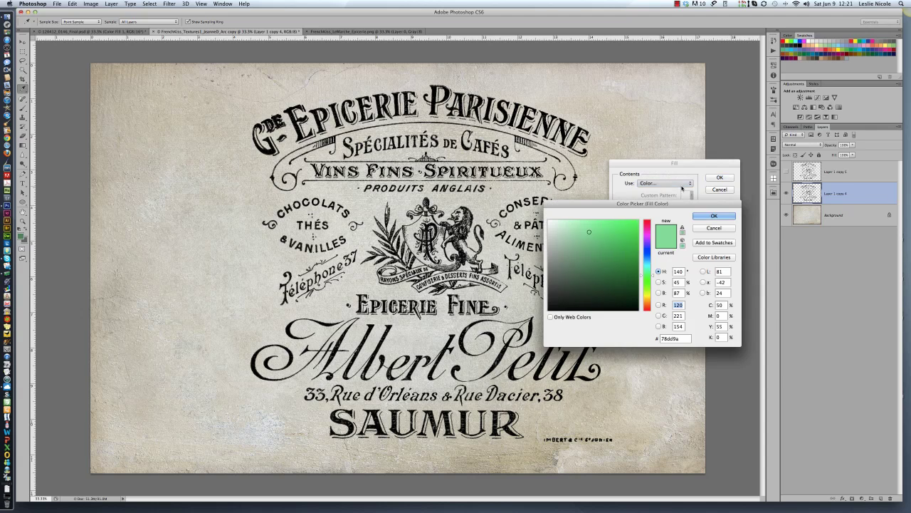
left_click_drag(704, 155, 677, 286)
left_click(643, 346)
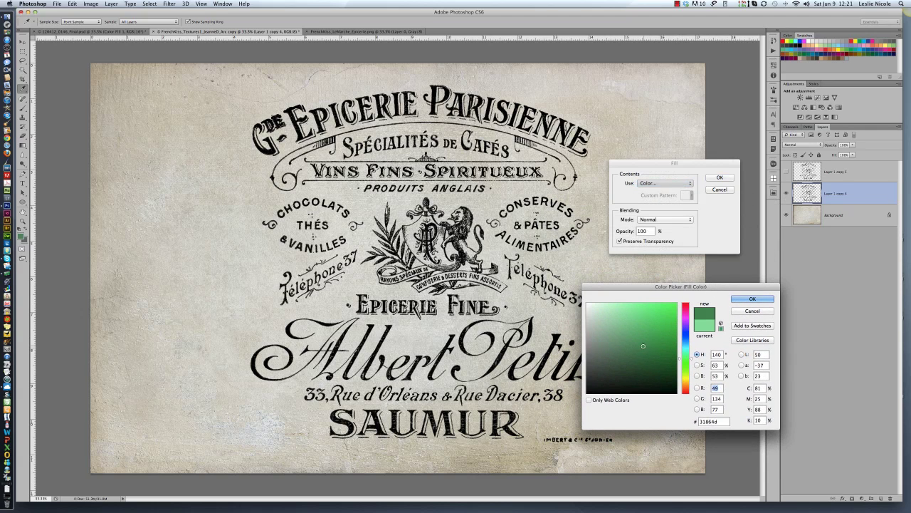
left_click_drag(683, 359, 683, 349)
left_click(650, 345)
left_click(744, 302)
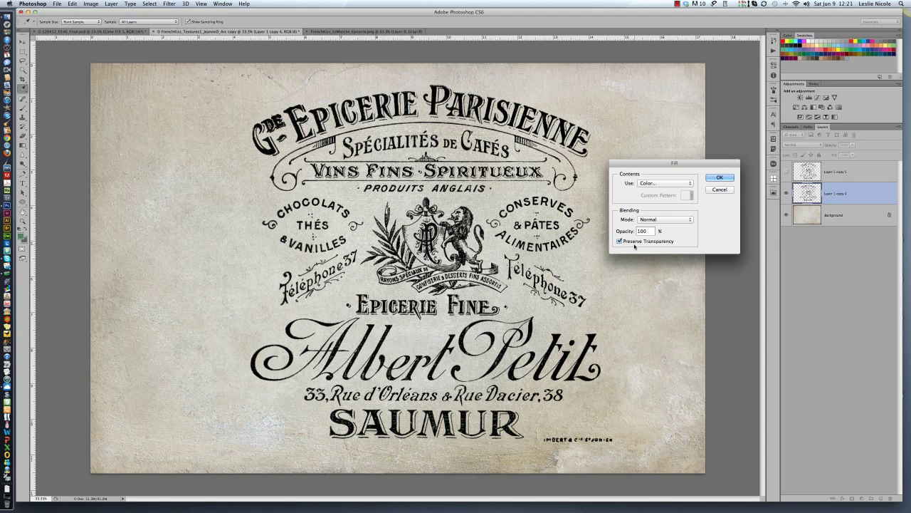
left_click(719, 177)
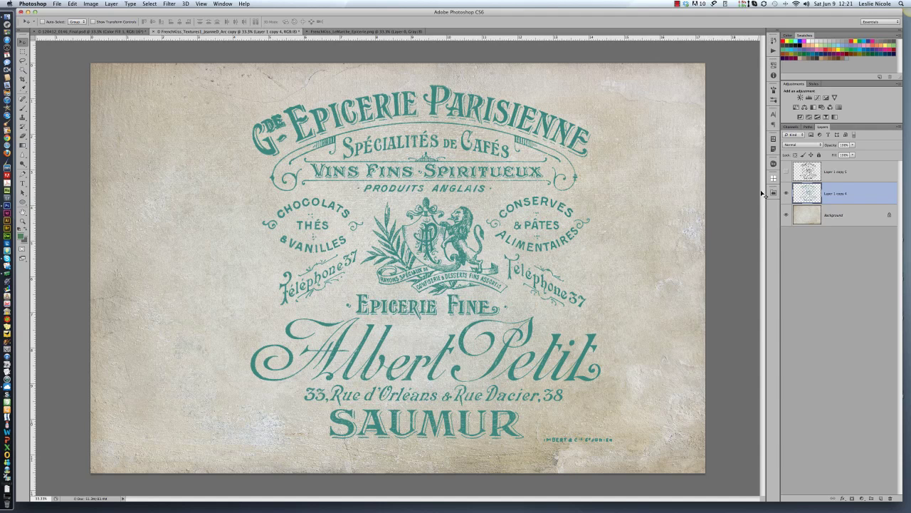
Set the teal layer's blend mode to Multiply and show Layer 1 copy 4.
left_click(801, 145)
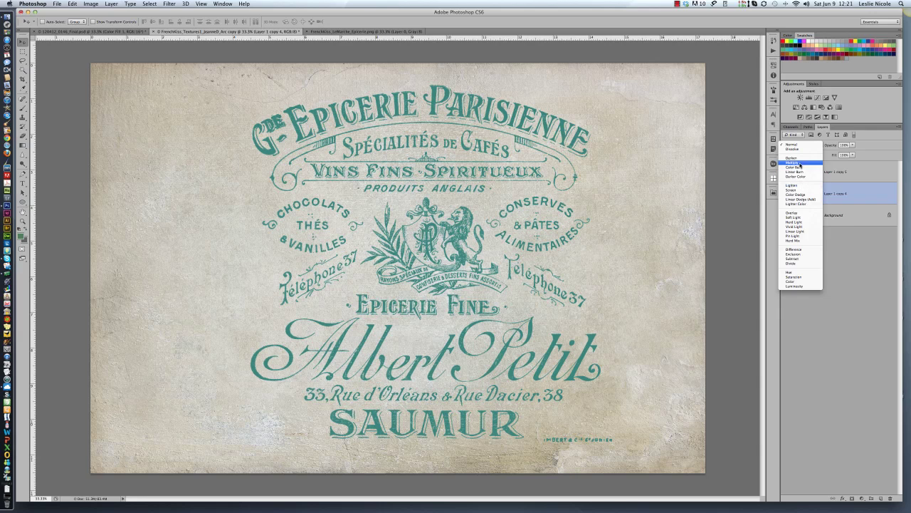
left_click(792, 169)
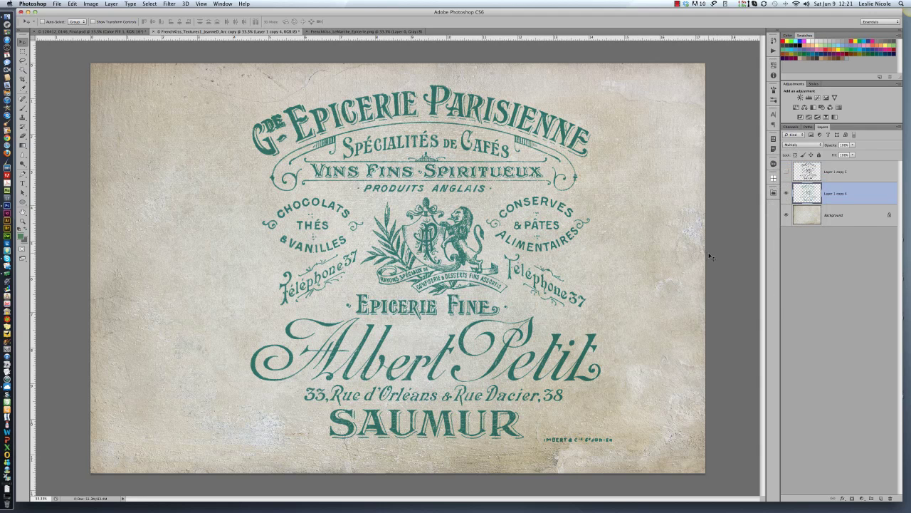
left_click(786, 193)
Fill Layer 1 copy 4 with purple, then hide it and show Layer 1 copy 5.
key("shift+F5")
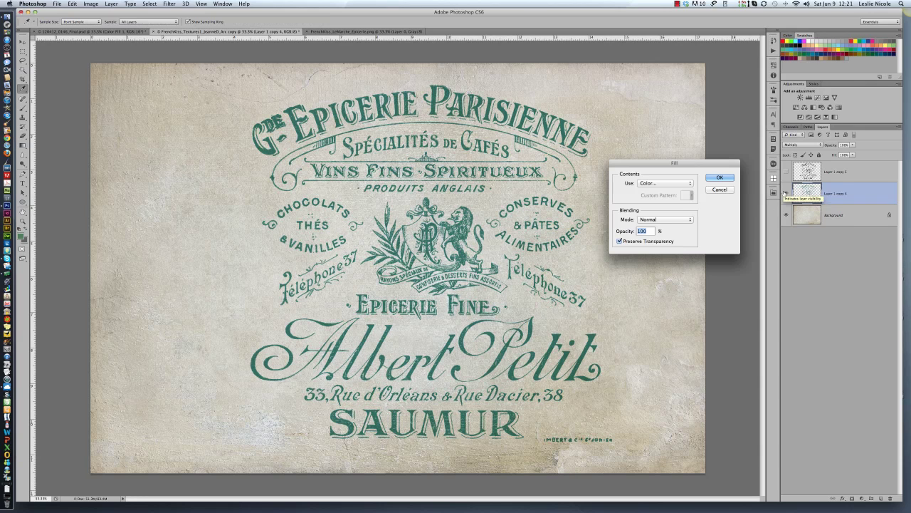
left_click(654, 185)
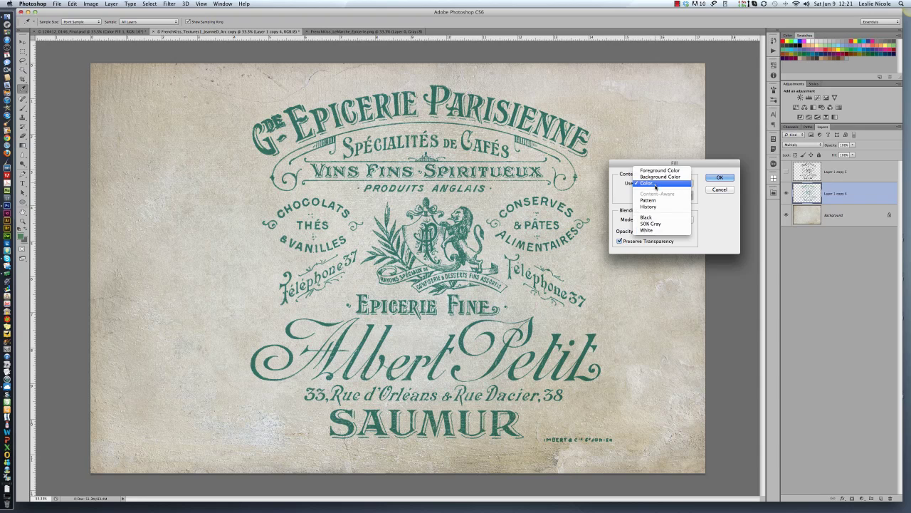
left_click(657, 184)
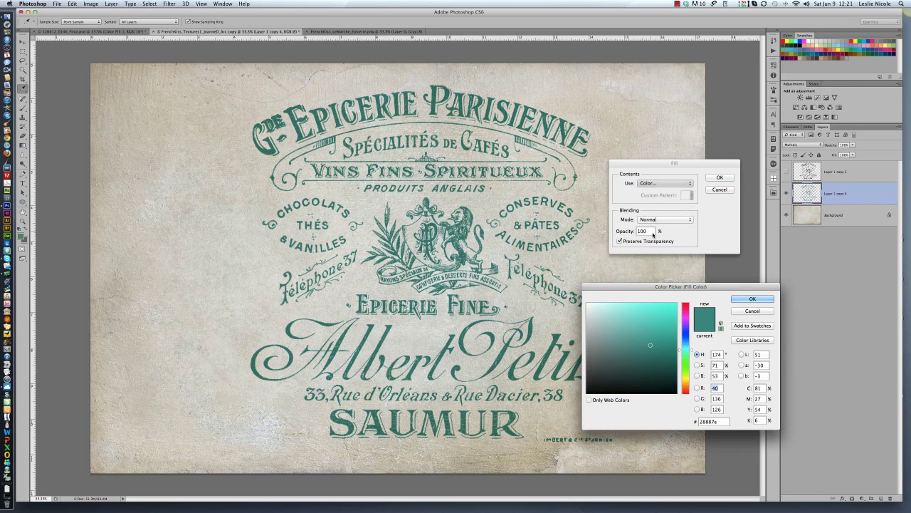
left_click_drag(680, 350, 680, 365)
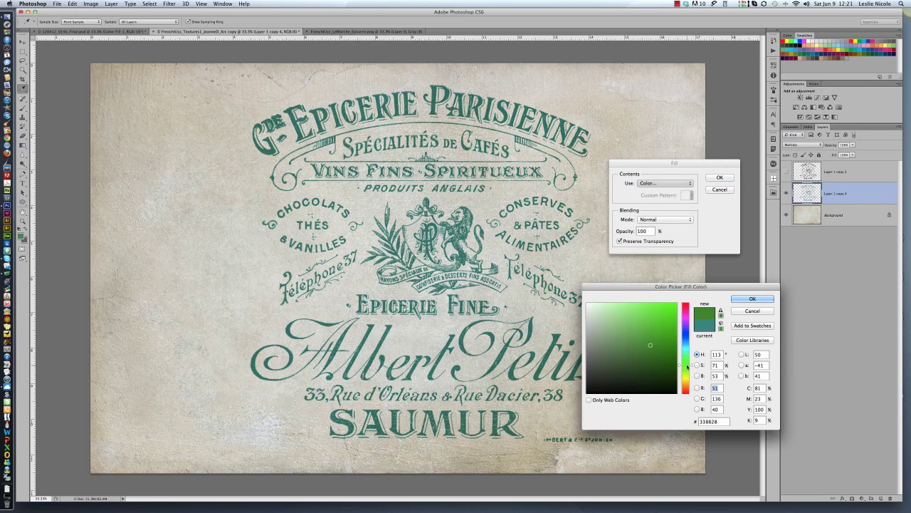
left_click(664, 335)
left_click_drag(717, 287, 742, 262)
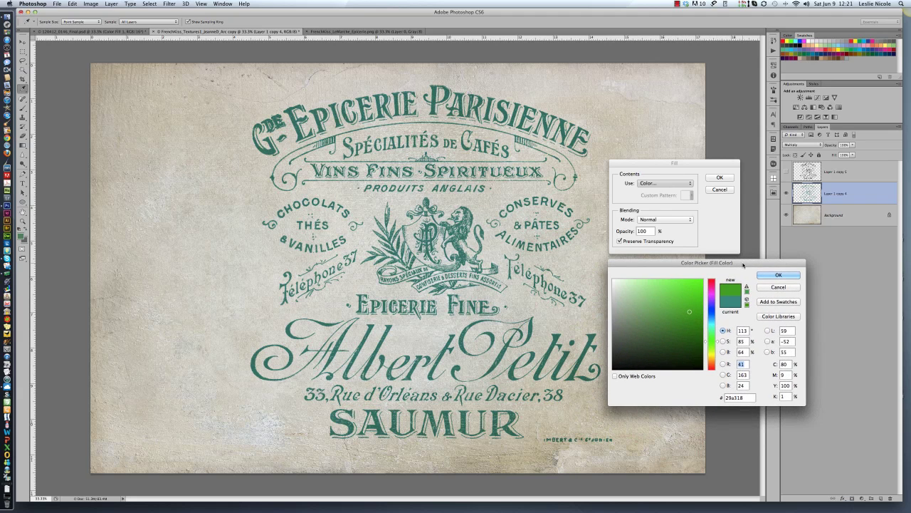
left_click(682, 303)
left_click_drag(682, 303, 683, 319)
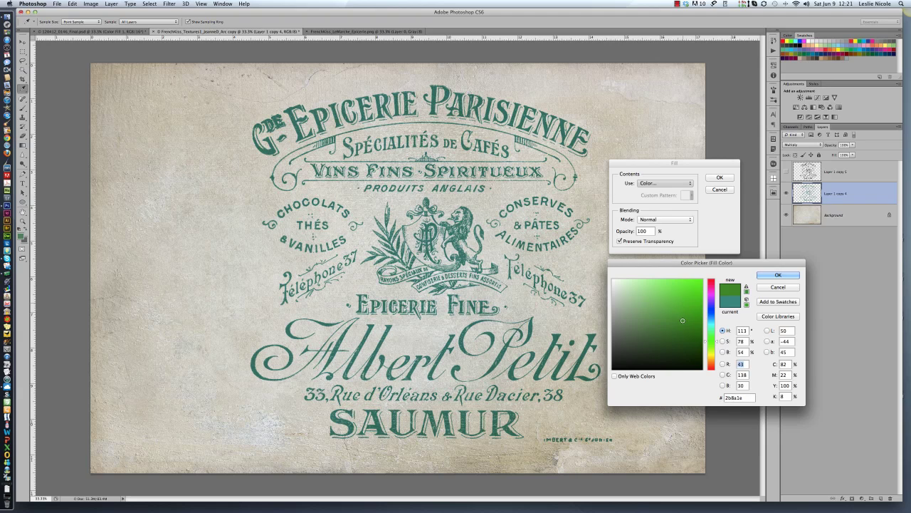
left_click(655, 322)
left_click_drag(710, 340, 680, 318)
left_click(712, 297)
left_click(763, 277)
left_click(721, 178)
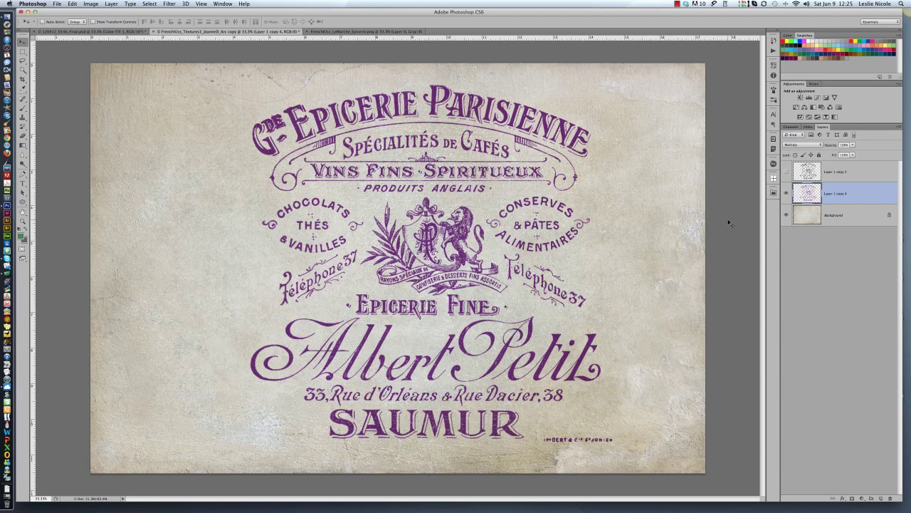
left_click(786, 194)
left_click(786, 173)
Select Layer 1 copy 5 and nudge the black typography slightly right.
left_click(809, 174)
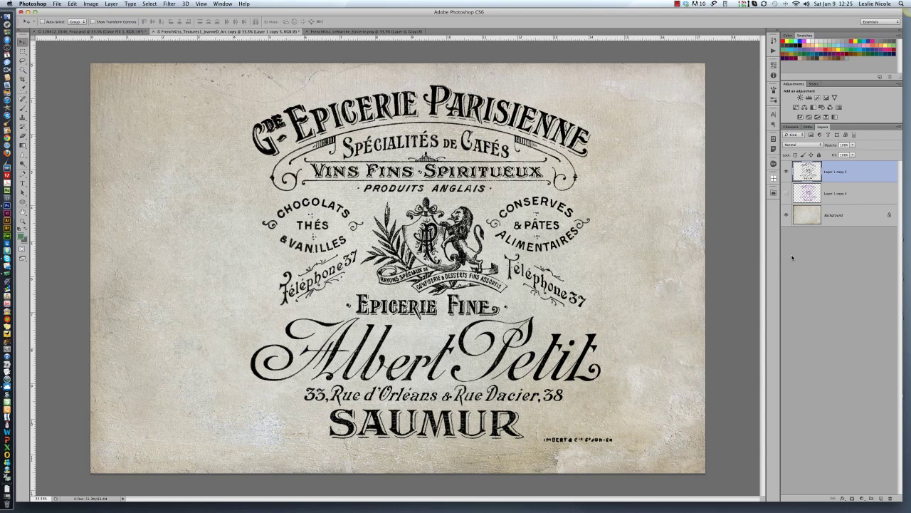
left_click_drag(541, 249, 545, 252)
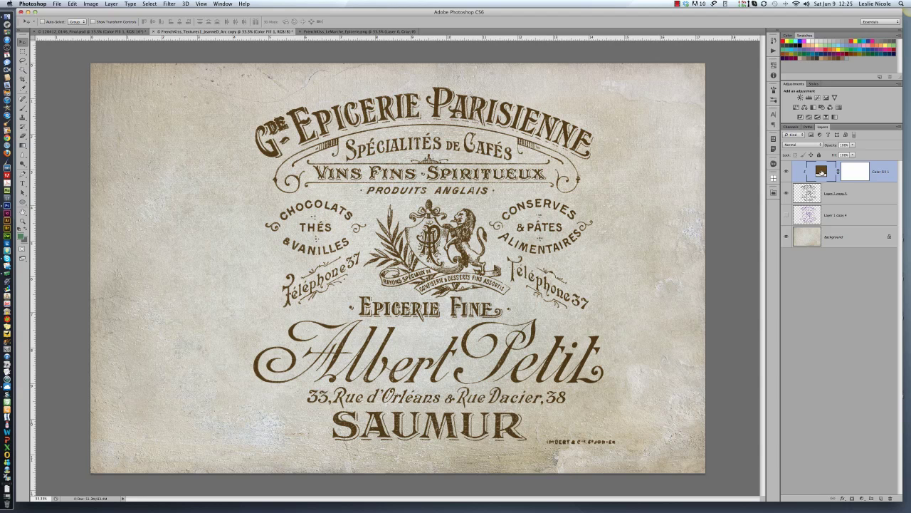
Change Color Fill 1 to steel blue #4c85a3.
double_click(822, 172)
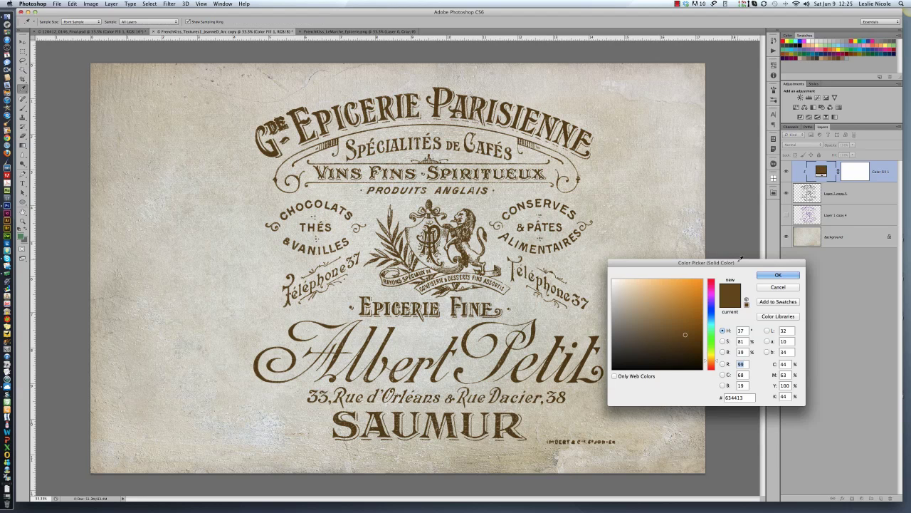
left_click_drag(750, 263, 733, 190)
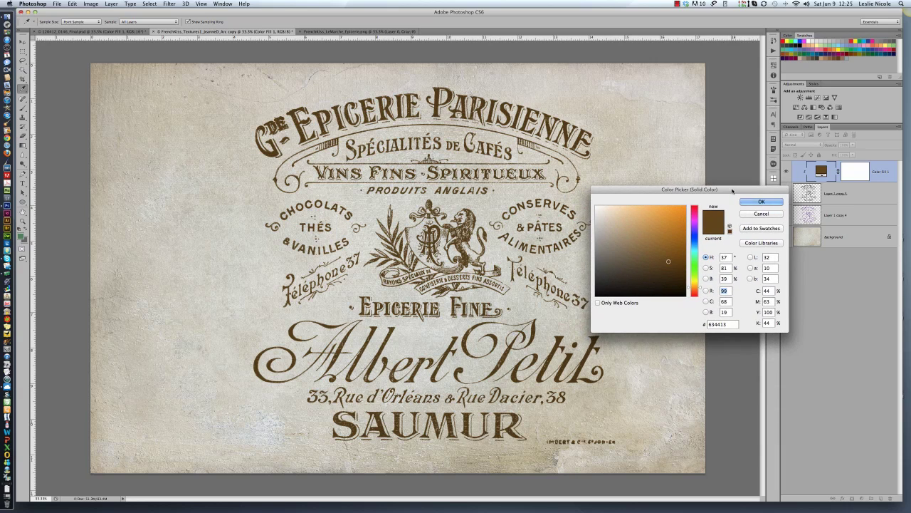
left_click(697, 248)
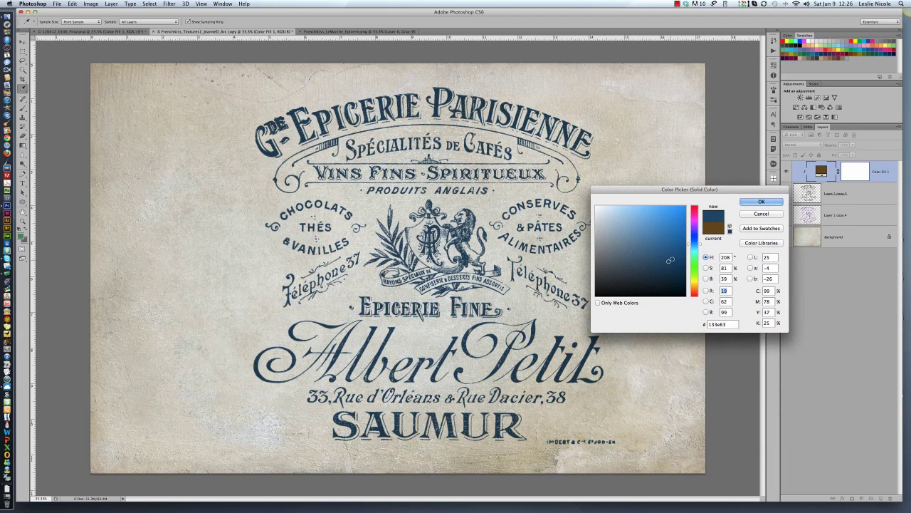
left_click(696, 250)
mouse_move(671, 245)
left_mouse_down()
mouse_move(661, 237)
mouse_move(689, 229)
left_mouse_up()
left_click(660, 256)
left_click(694, 259)
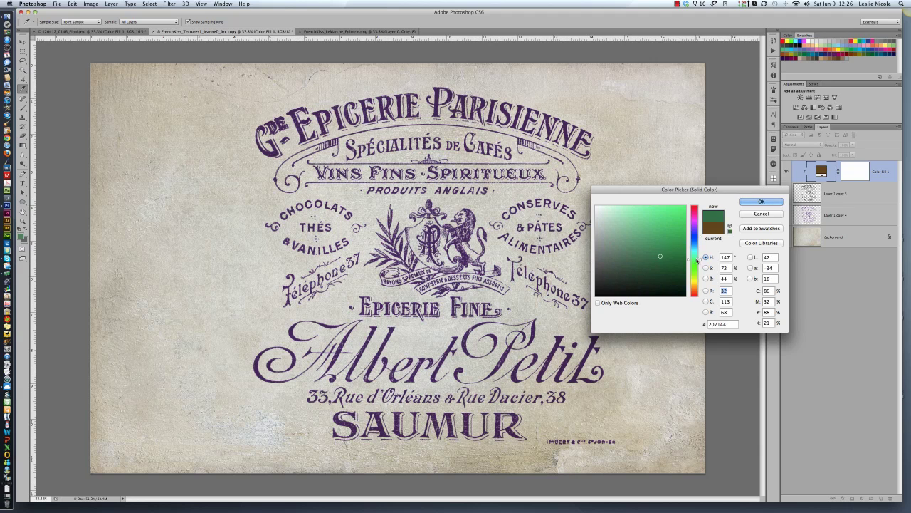
left_click(659, 230)
left_click(661, 258)
left_click(644, 238)
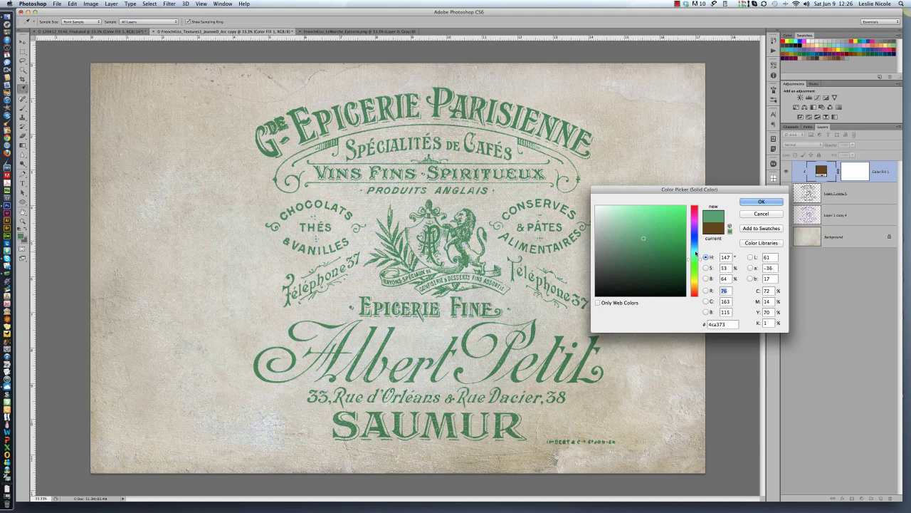
left_click_drag(699, 259, 700, 243)
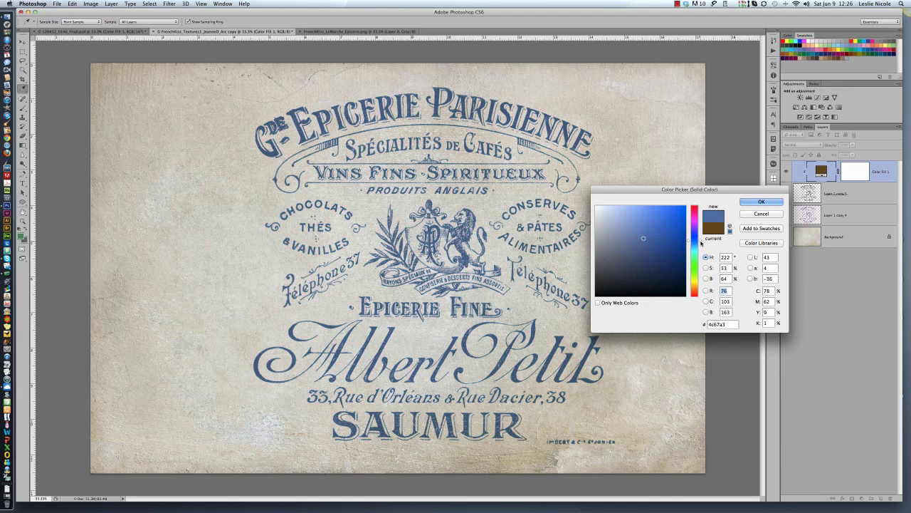
left_click(698, 246)
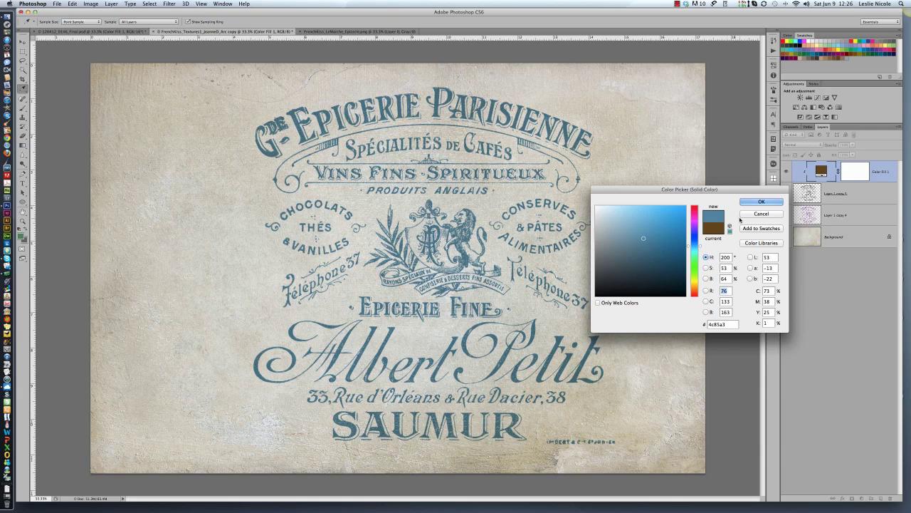
left_click(756, 203)
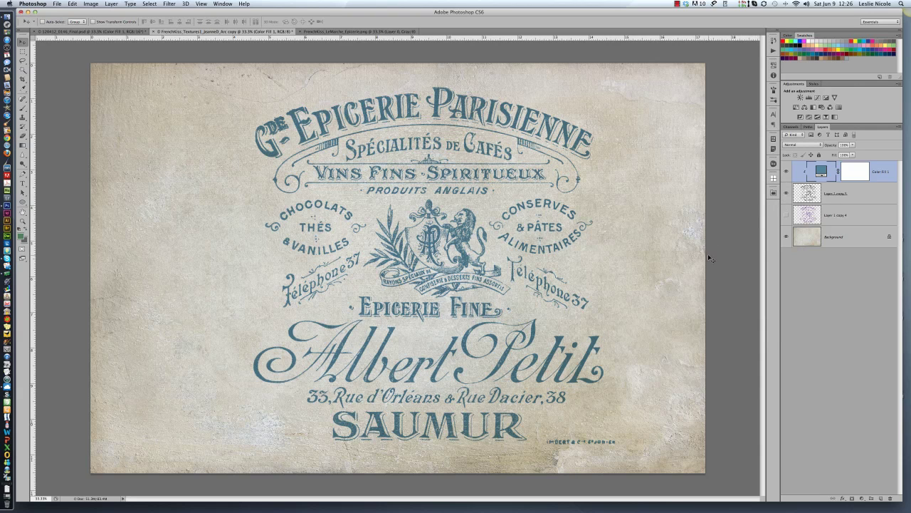
Preview a lighter purple for Color Fill 1, then close the picker keeping the blue.
double_click(822, 171)
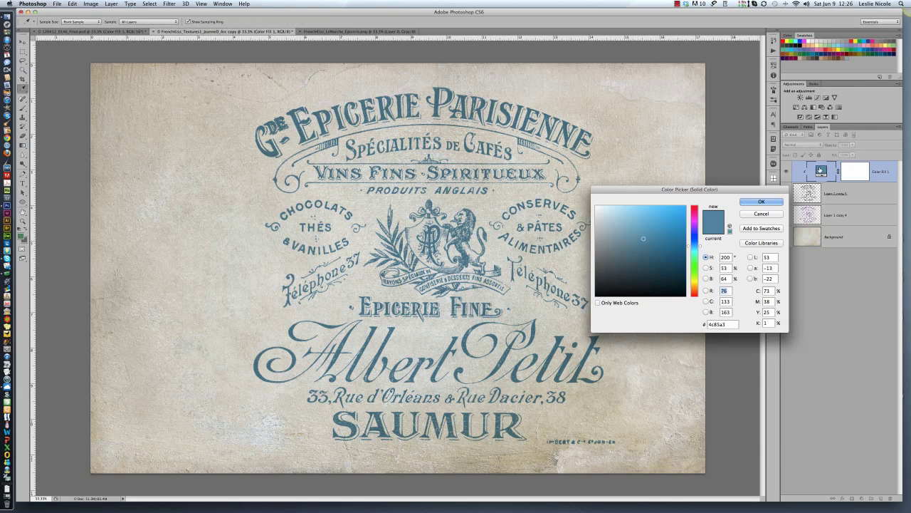
left_click_drag(699, 247, 700, 225)
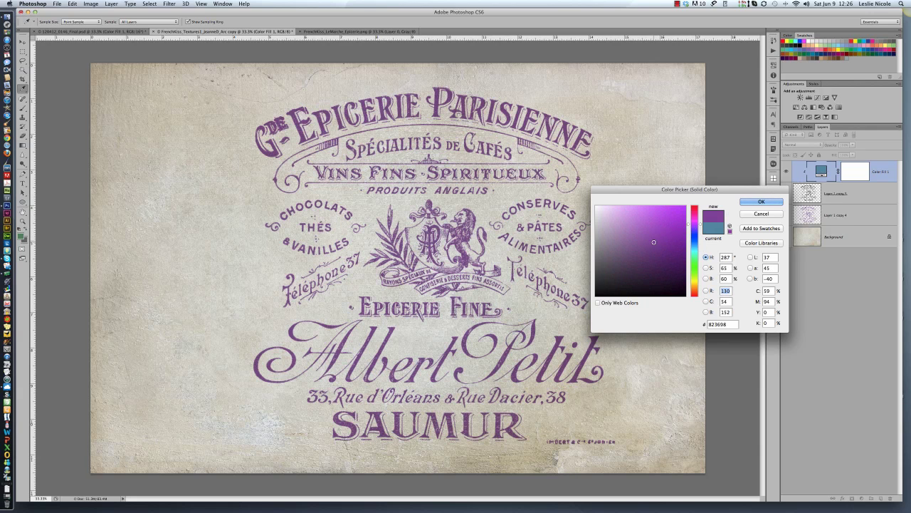
left_click_drag(655, 265, 644, 229)
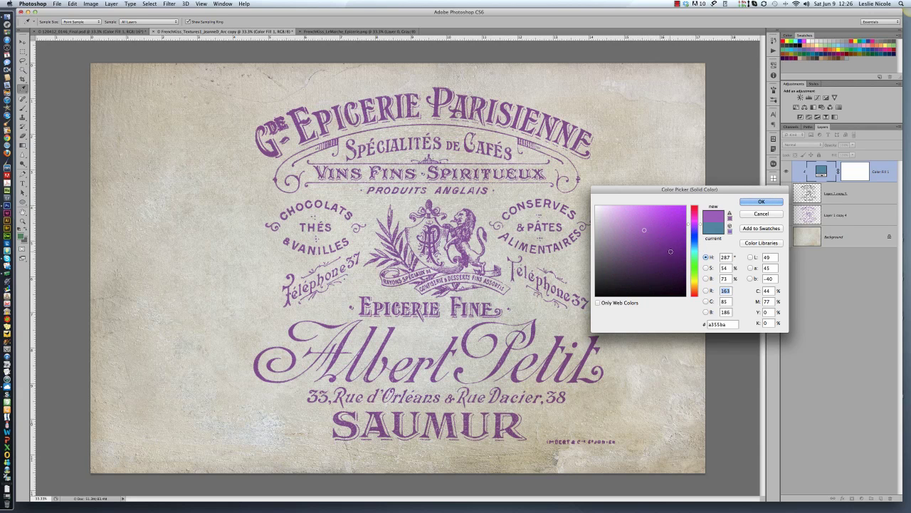
key("Return")
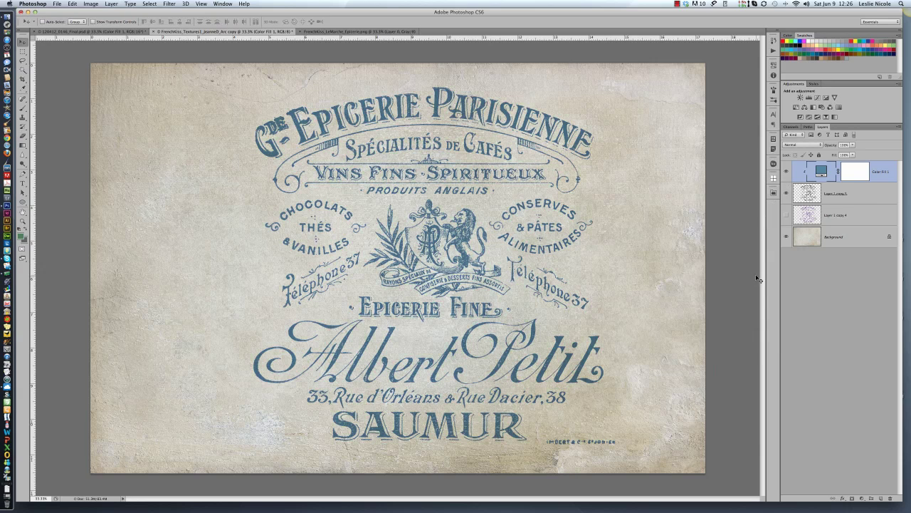